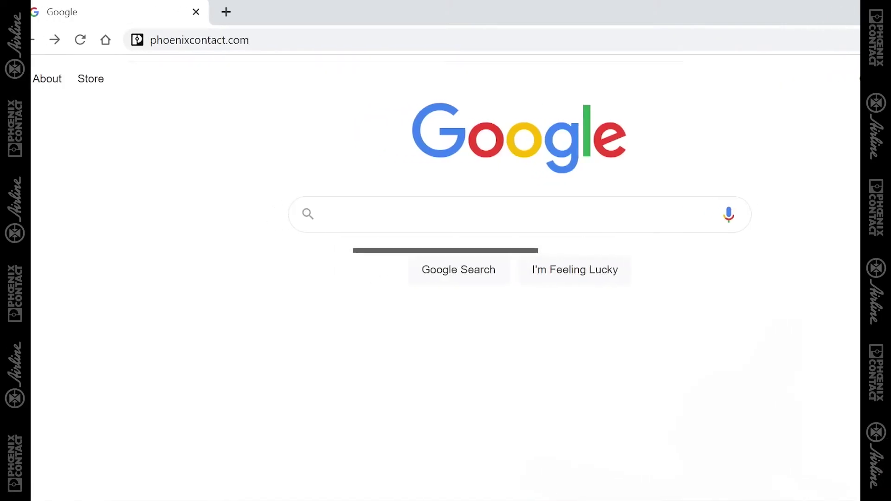
# Load phoenixcontact.com and search the site for product number 2402774
pyautogui.click(280, 44)
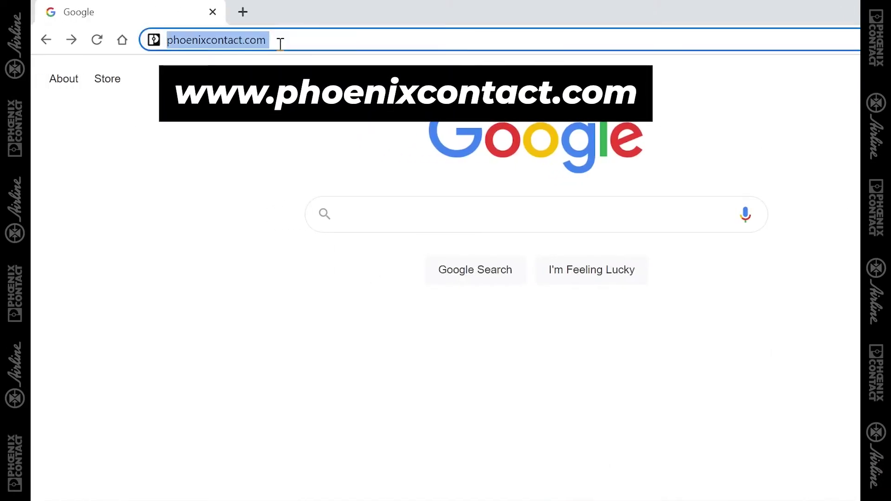
pyautogui.press('Return')
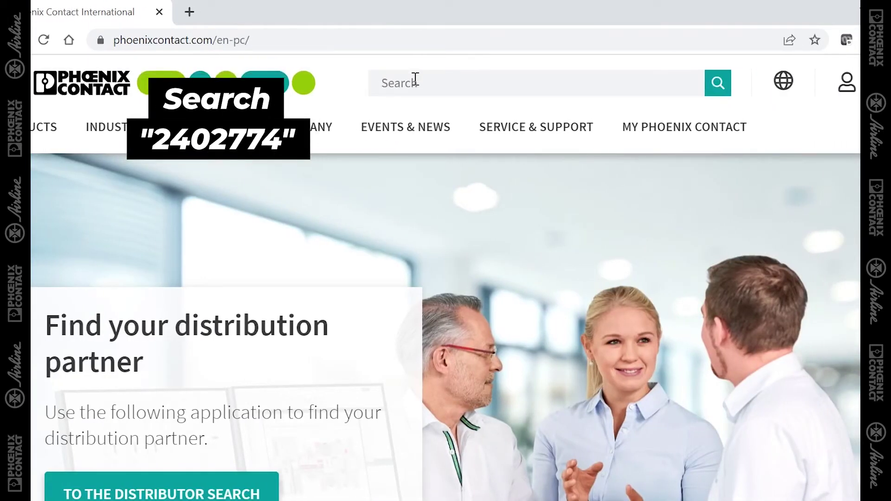
pyautogui.click(415, 80)
pyautogui.write('240')
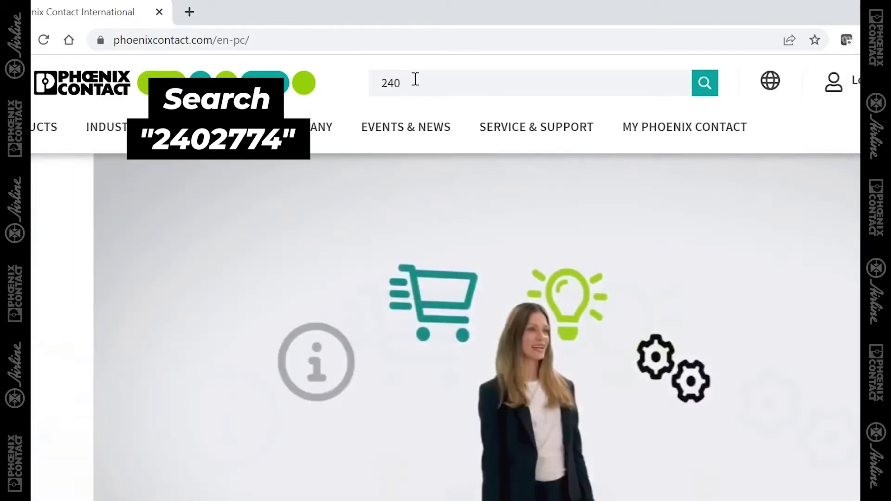
pyautogui.write('2774')
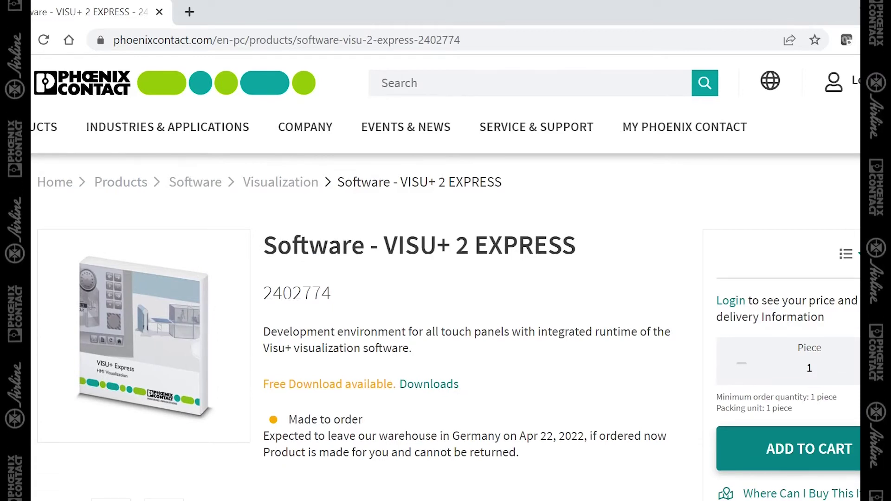
# Expand the product page's Downloads section and its Software list
pyautogui.scroll(-10, 446, 279)
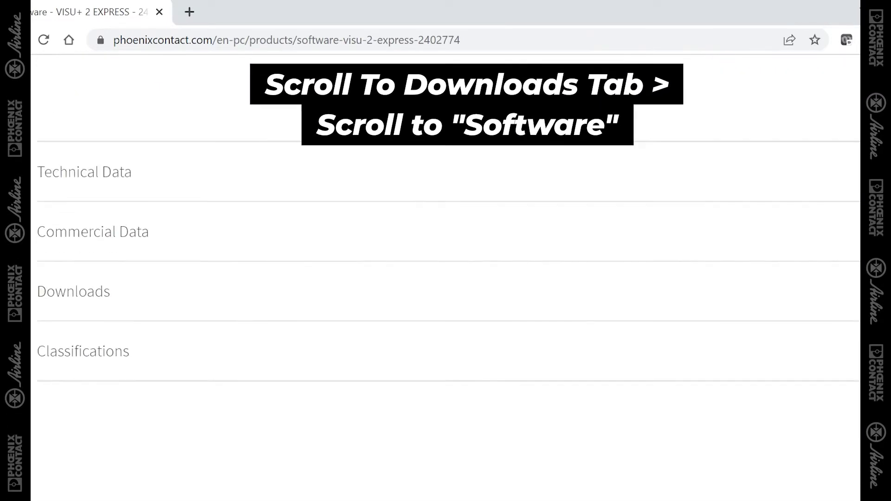
pyautogui.click(72, 299)
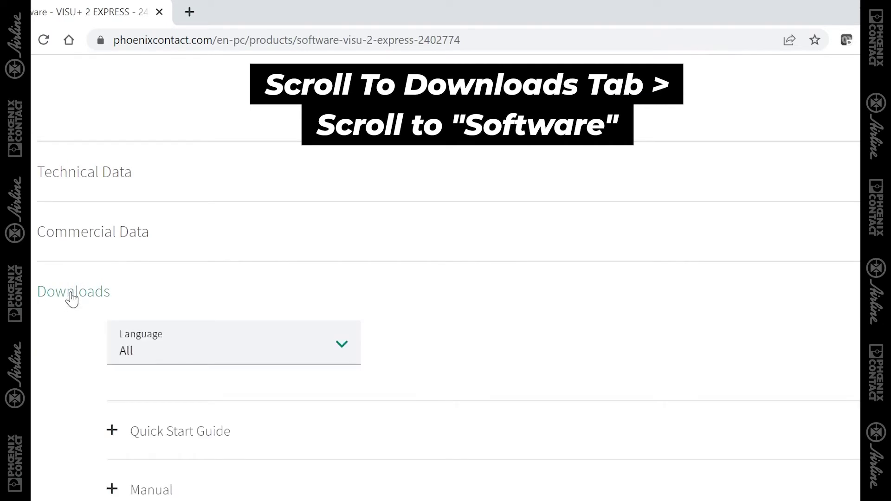
pyautogui.scroll(-5, 69, 298)
pyautogui.scroll(-8, 38, 238)
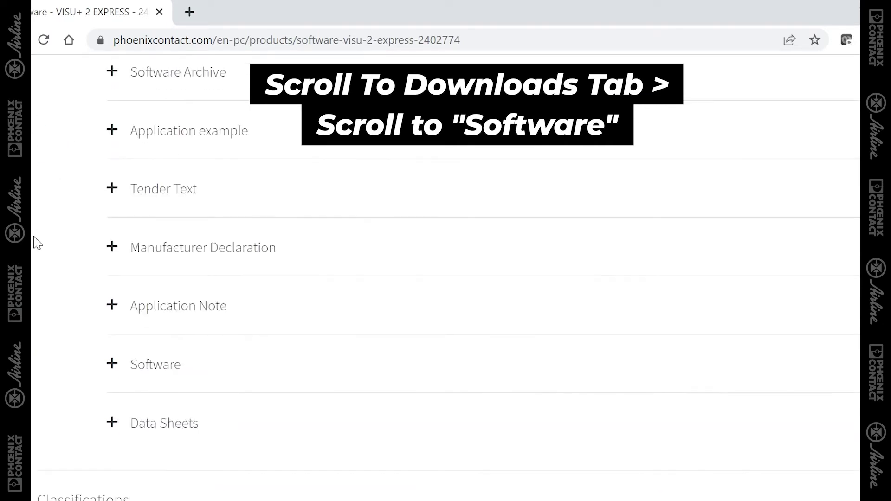
pyautogui.click(113, 207)
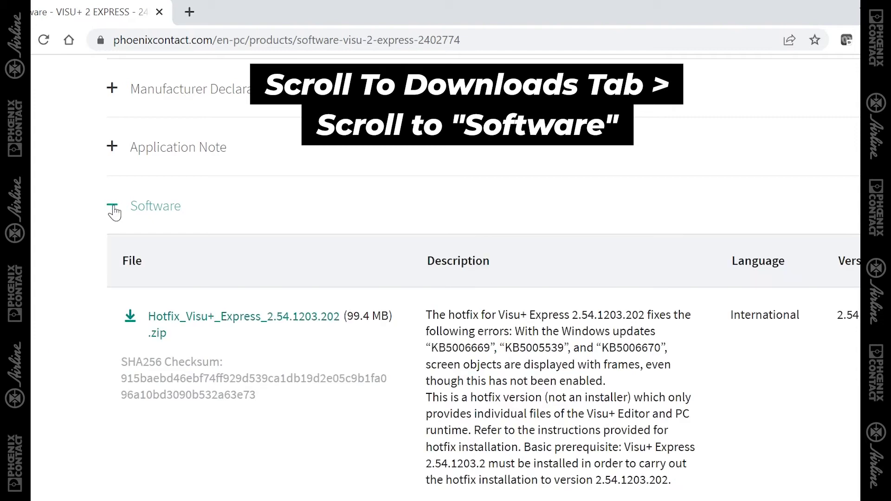
pyautogui.scroll(-3, 59, 223)
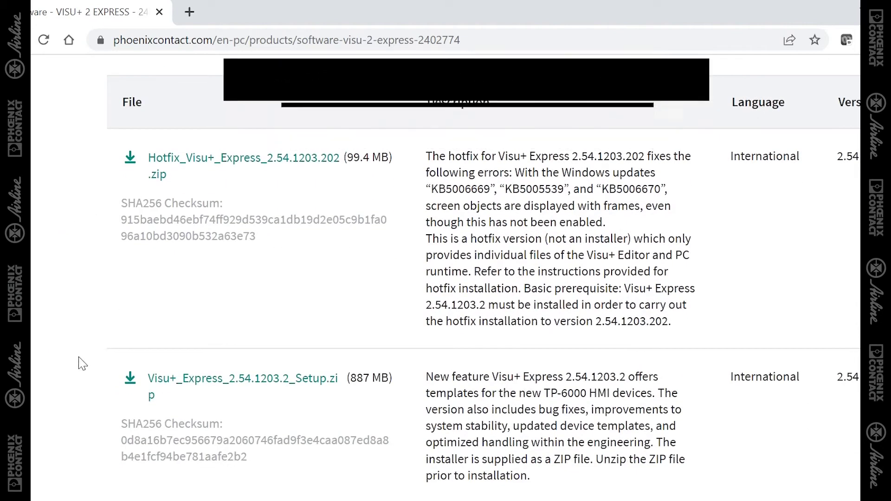
pyautogui.scroll(-2, 139, 315)
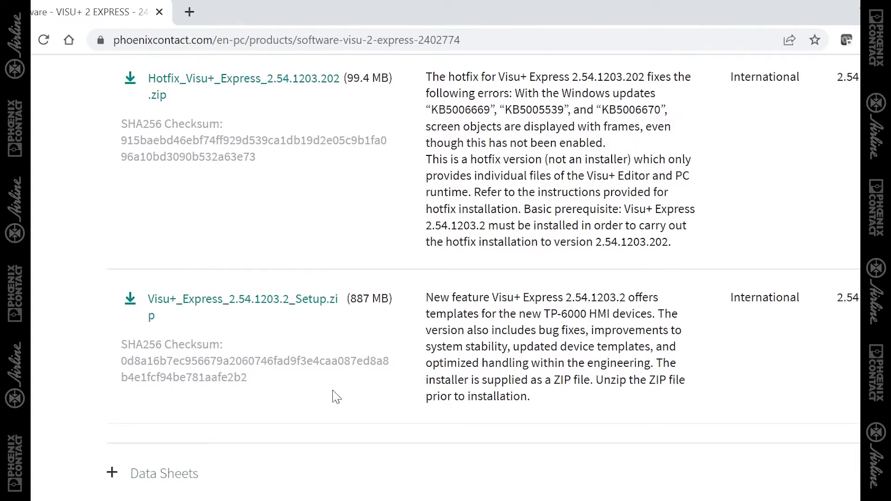
# Download Visu+_Express_2.54.1203.2_Setup.zip after accepting the license terms
pyautogui.click(156, 310)
pyautogui.click(217, 305)
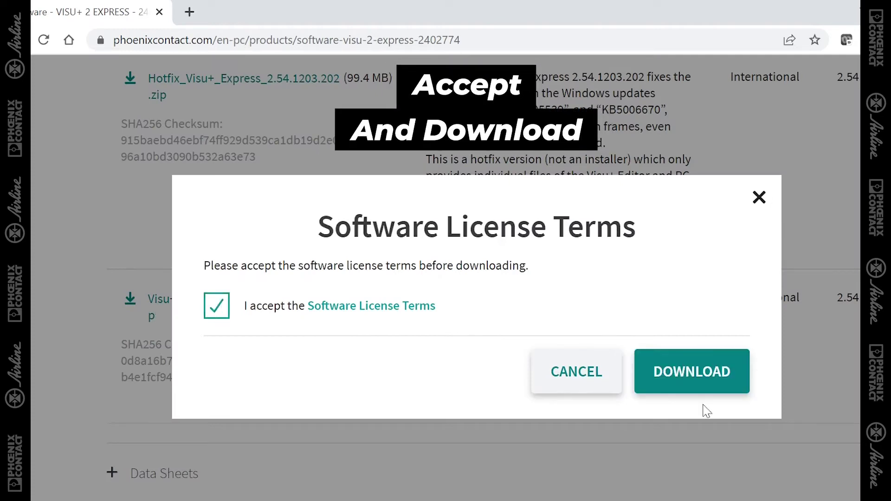
pyautogui.click(706, 386)
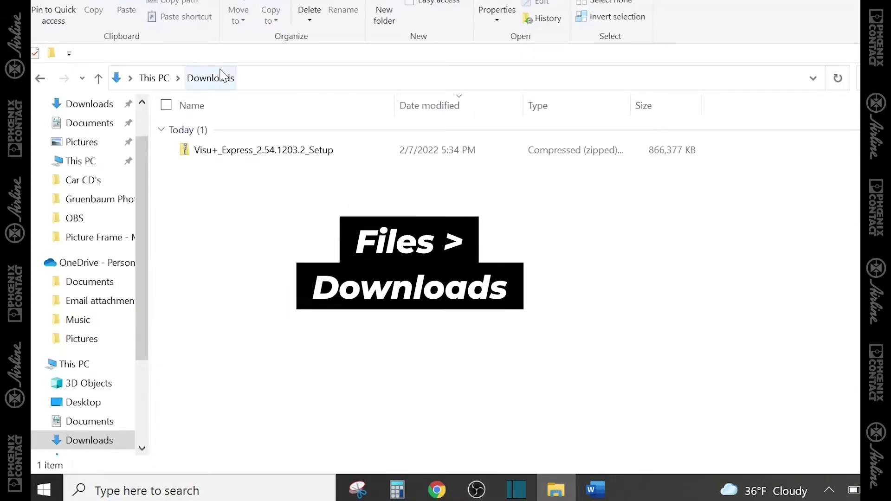
# Extract the Visu+ Express setup zip into a new Desktop folder named Visu+
pyautogui.click(239, 158)
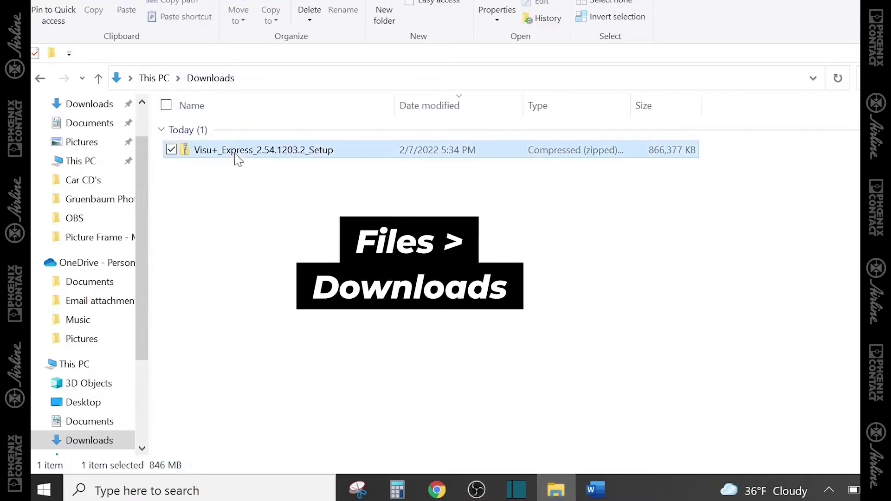
pyautogui.rightClick(244, 158)
pyautogui.click(149, 189)
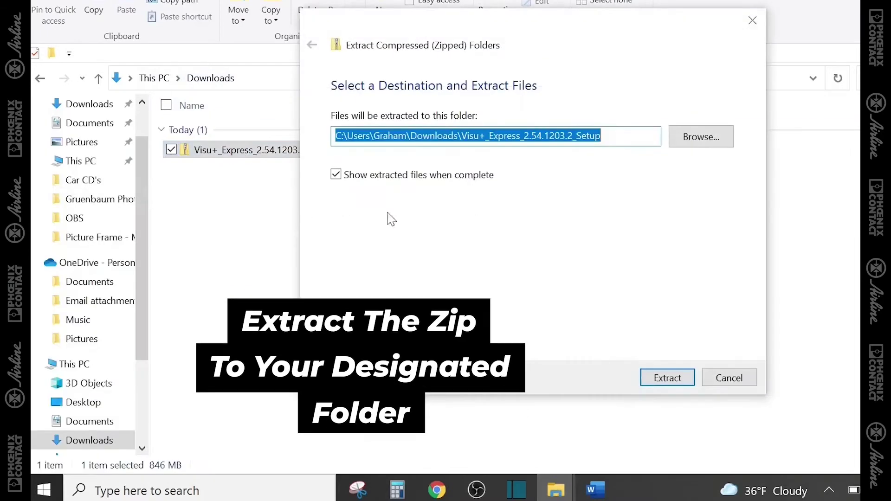
pyautogui.click(704, 140)
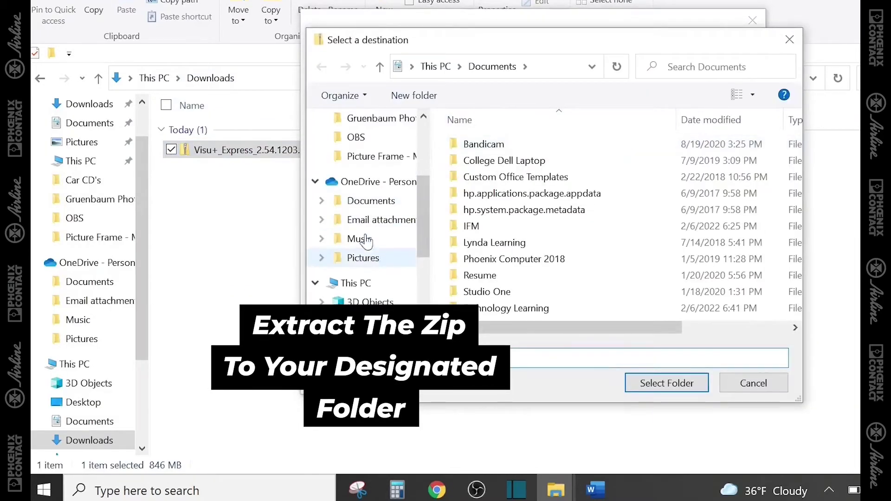
pyautogui.click(364, 302)
pyautogui.click(432, 95)
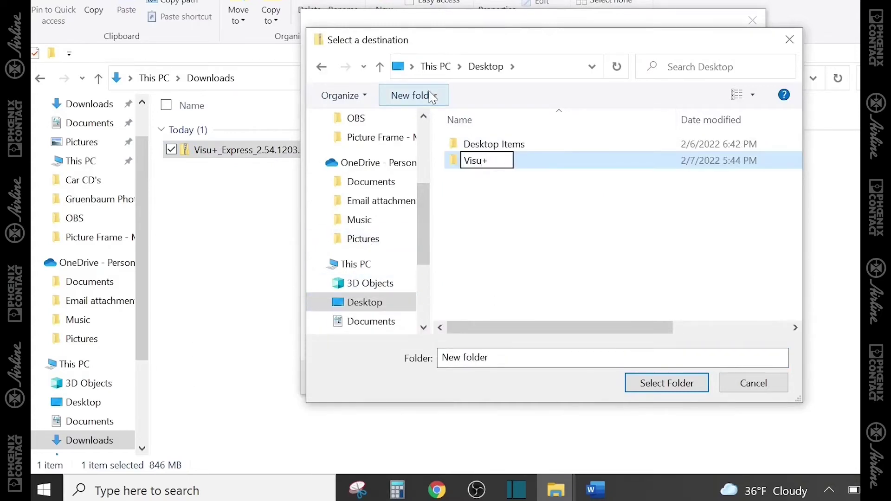
pyautogui.press('Return')
pyautogui.doubleClick(519, 165)
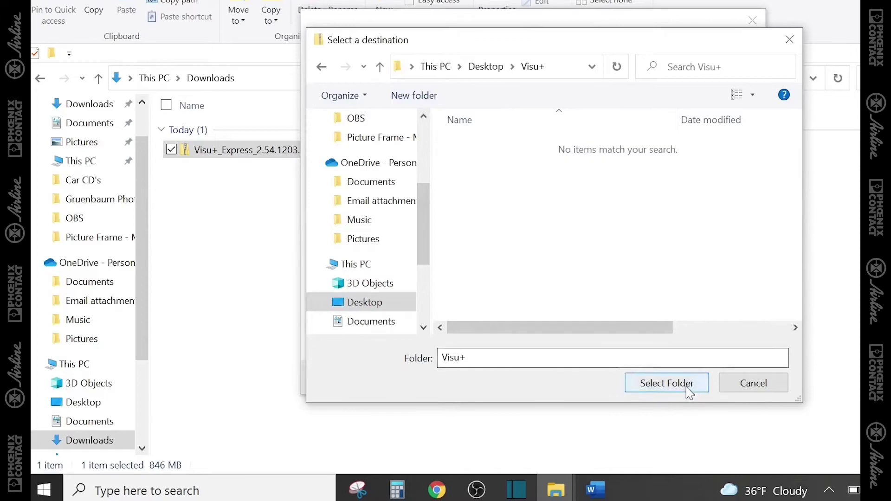
pyautogui.click(686, 384)
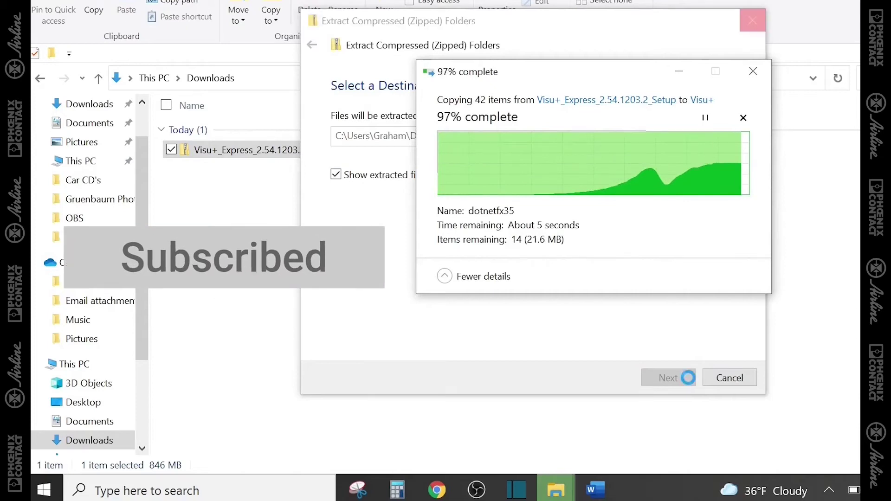
pyautogui.click(255, 134)
# Run the Setup Visu+ Express application as administrator, allowing it past SmartScreen
pyautogui.doubleClick(258, 140)
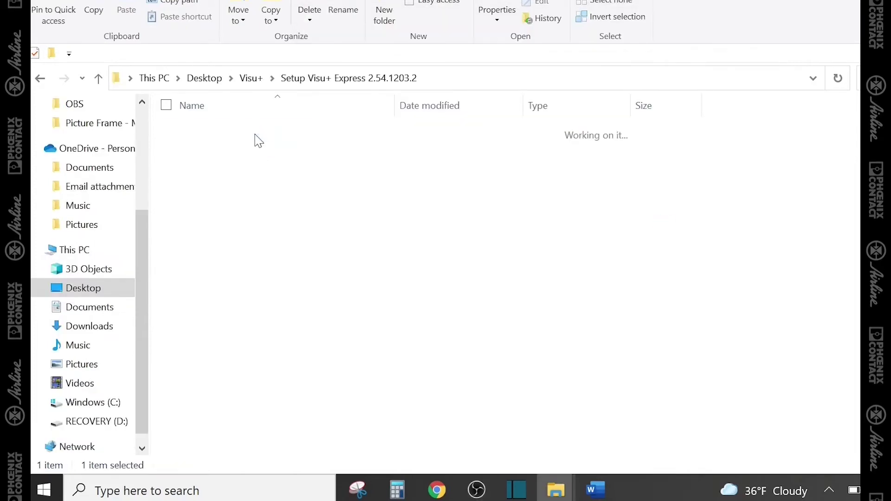
pyautogui.scroll(-1, 233, 279)
pyautogui.click(213, 400)
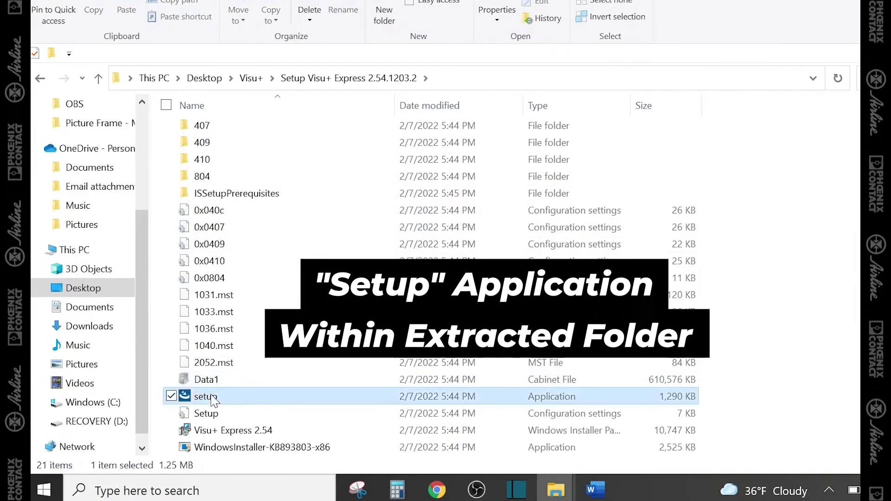
pyautogui.rightClick(213, 400)
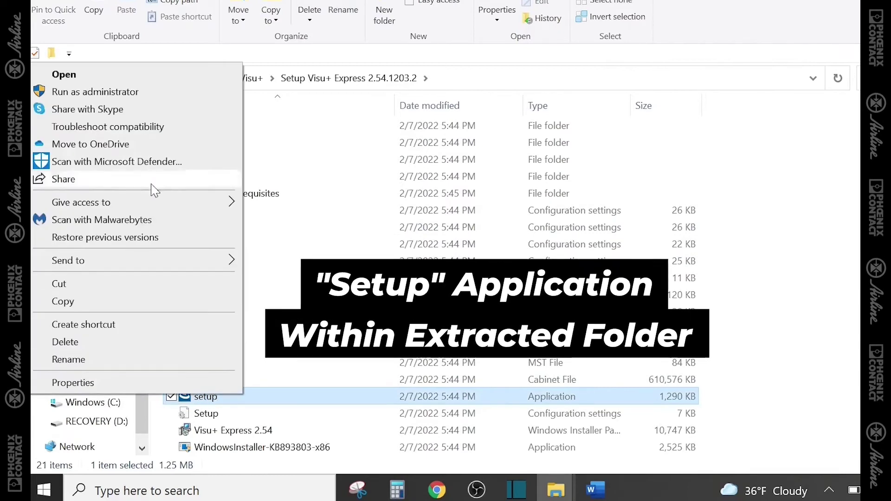
pyautogui.click(164, 91)
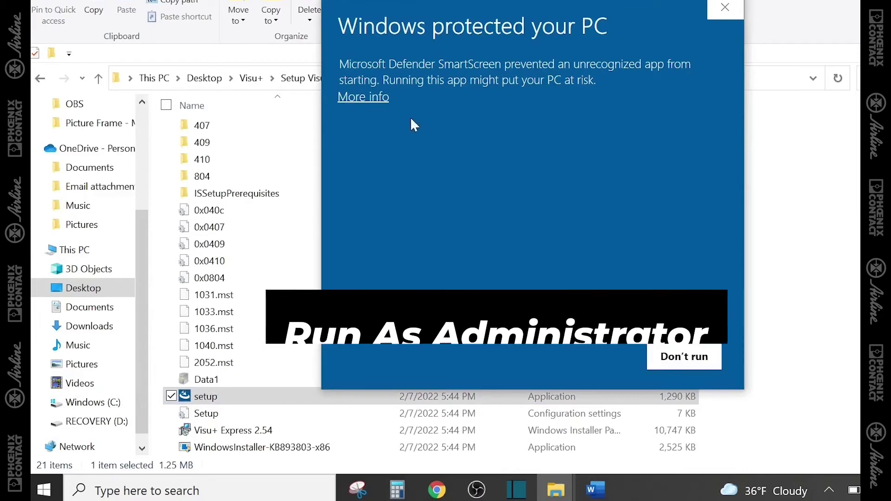
pyautogui.click(374, 96)
pyautogui.click(595, 366)
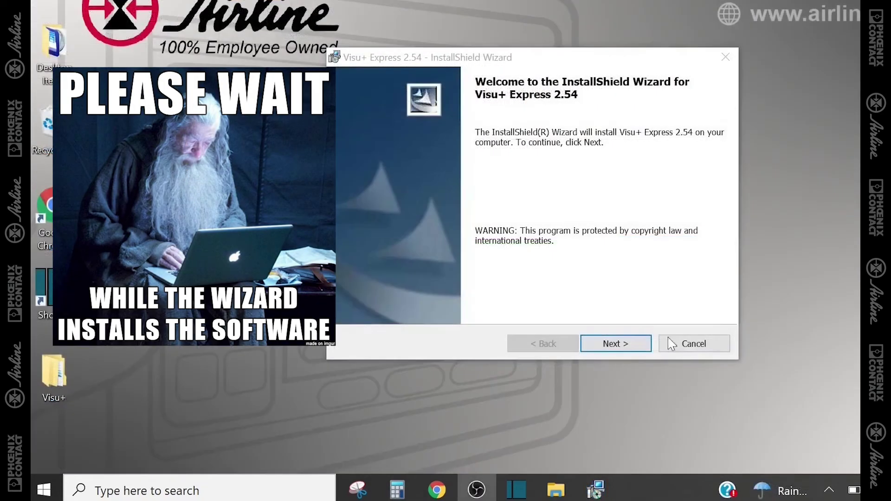
# Advance the Visu+ Express 2.54 InstallShield Wizard past its welcome page
pyautogui.click(595, 348)
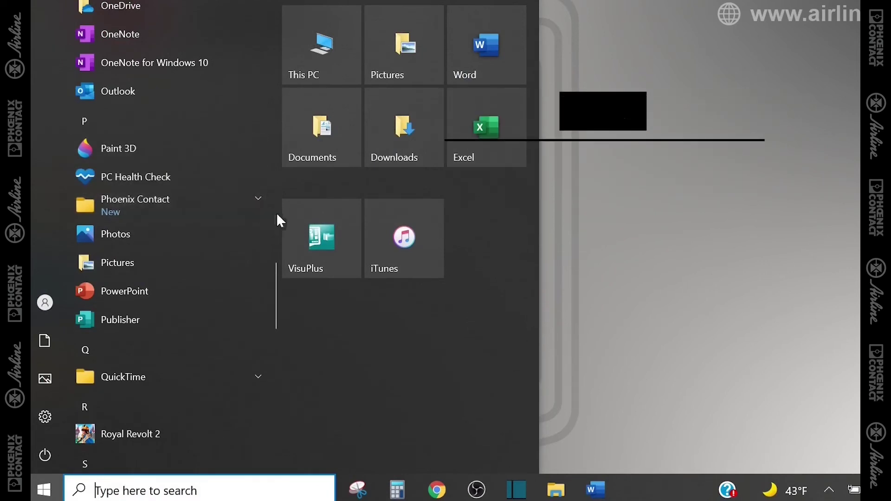
# Launch Visu+ Express from the VisuPlus tile in the Start menu
pyautogui.click(315, 238)
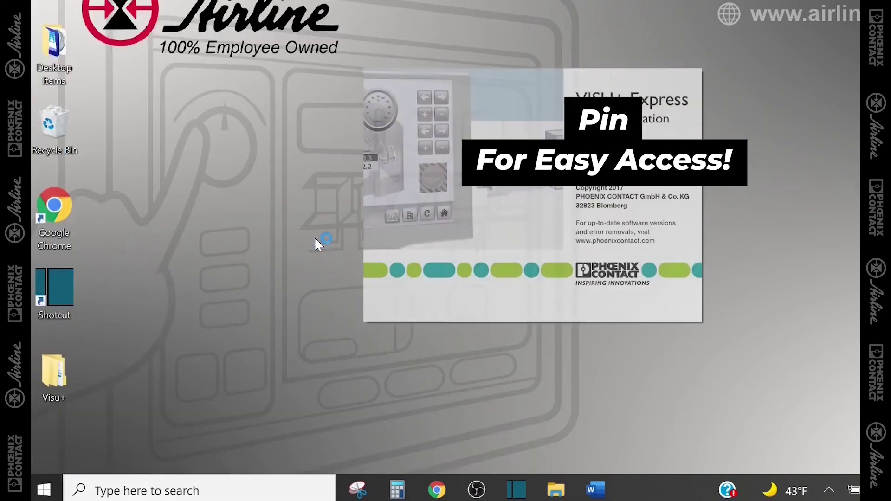